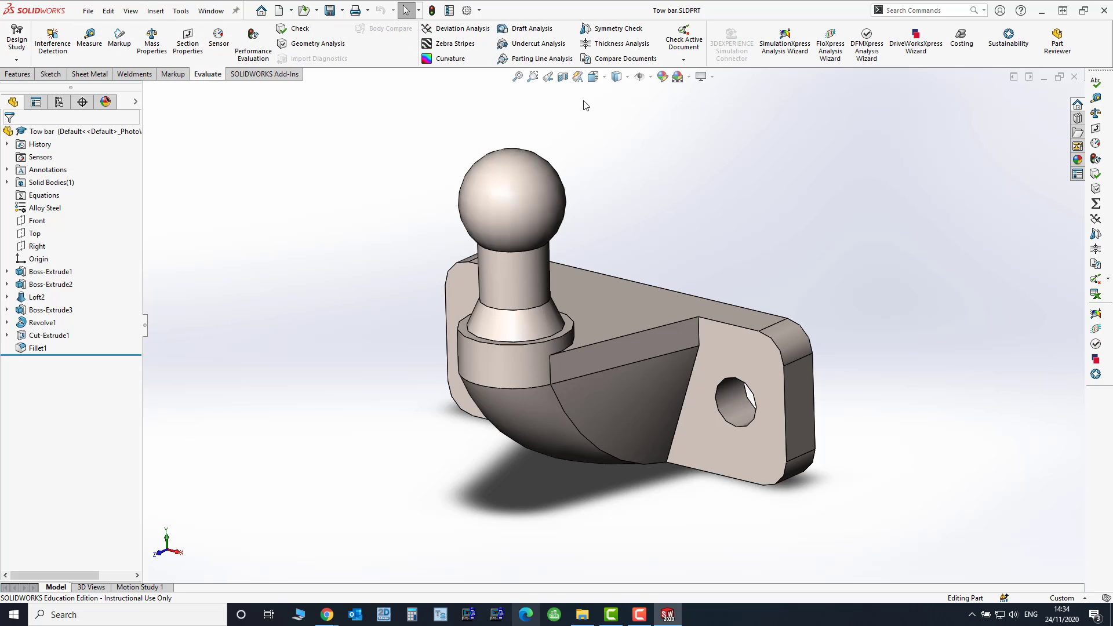
# Start a SimulationXpress study of the tow bar and apply a fixed fixture to the inner faces of both mounting holes
pyautogui.click(787, 60)
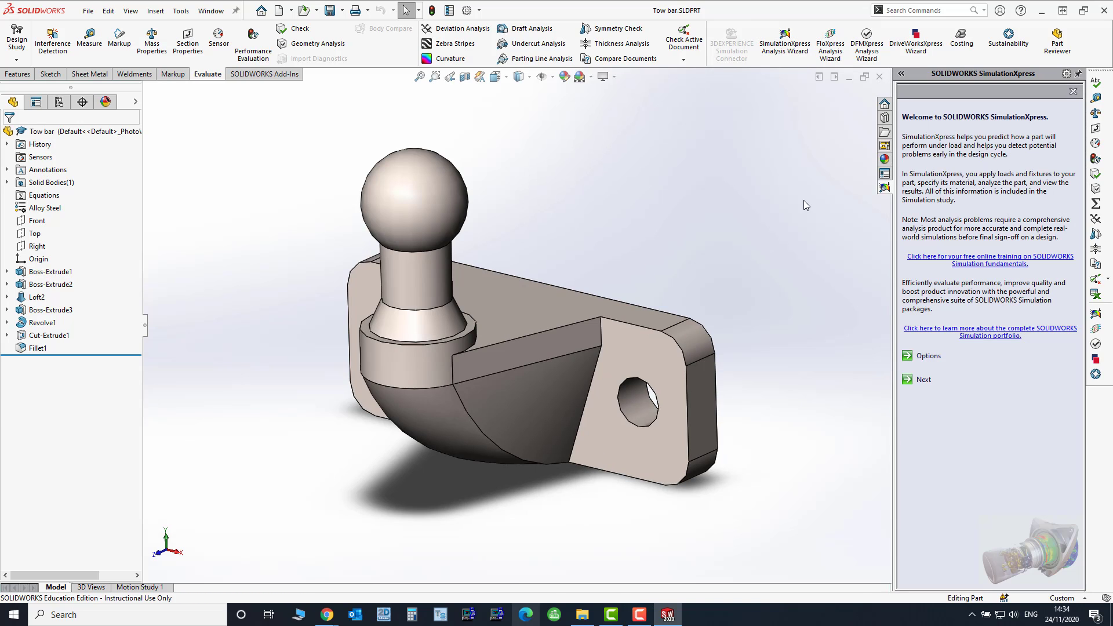
pyautogui.click(924, 380)
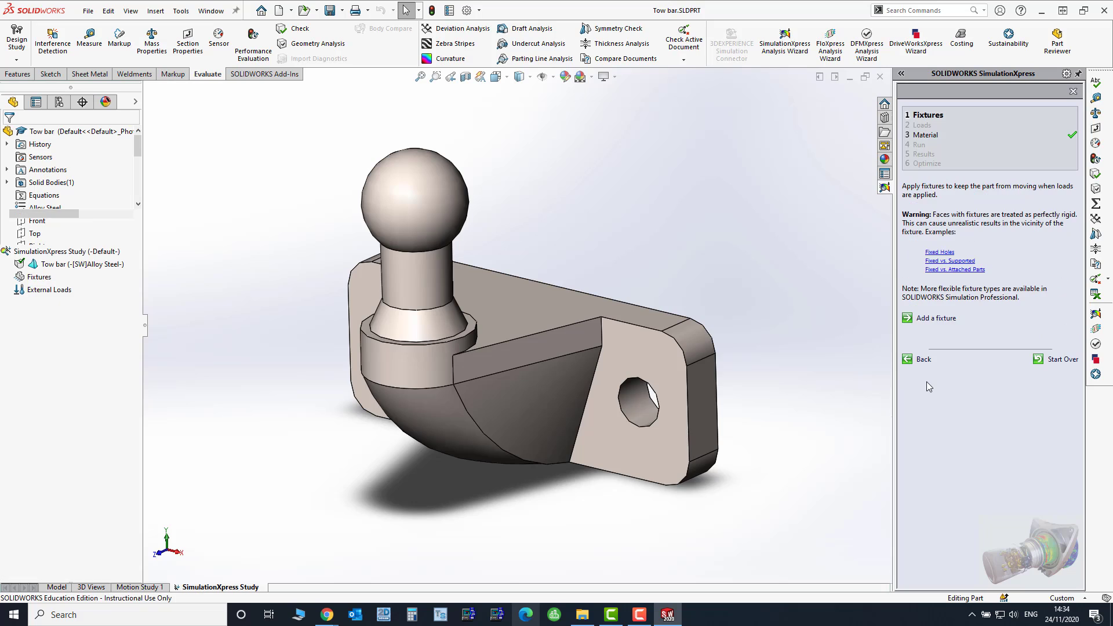
pyautogui.click(933, 319)
pyautogui.moveTo(779, 355); pyautogui.dragTo(641, 437, button='middle')
pyautogui.click(682, 353)
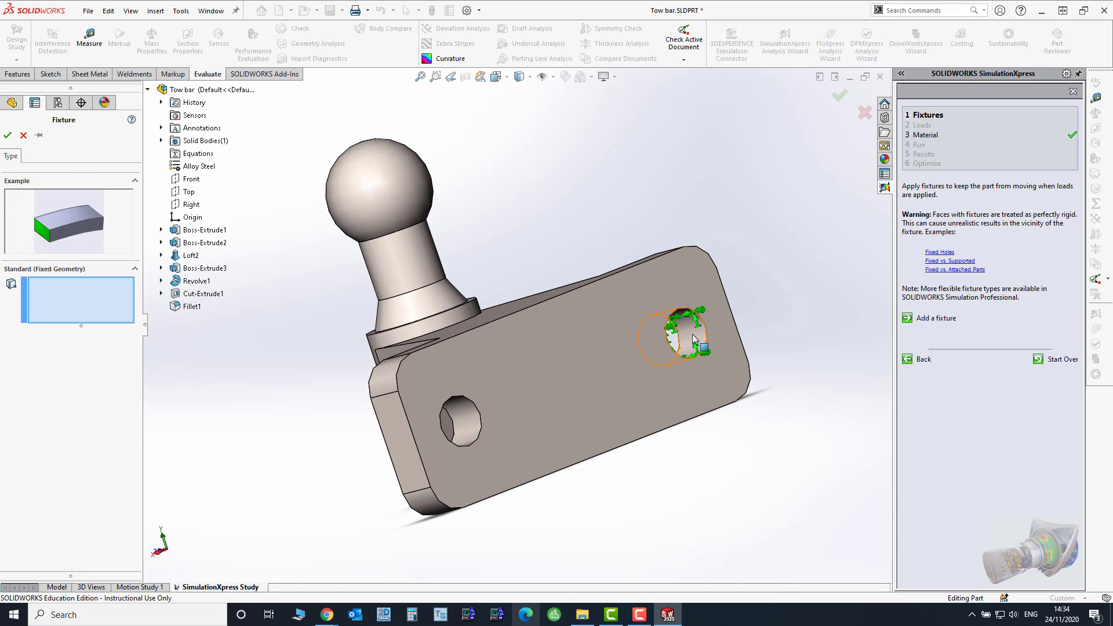
pyautogui.click(688, 345)
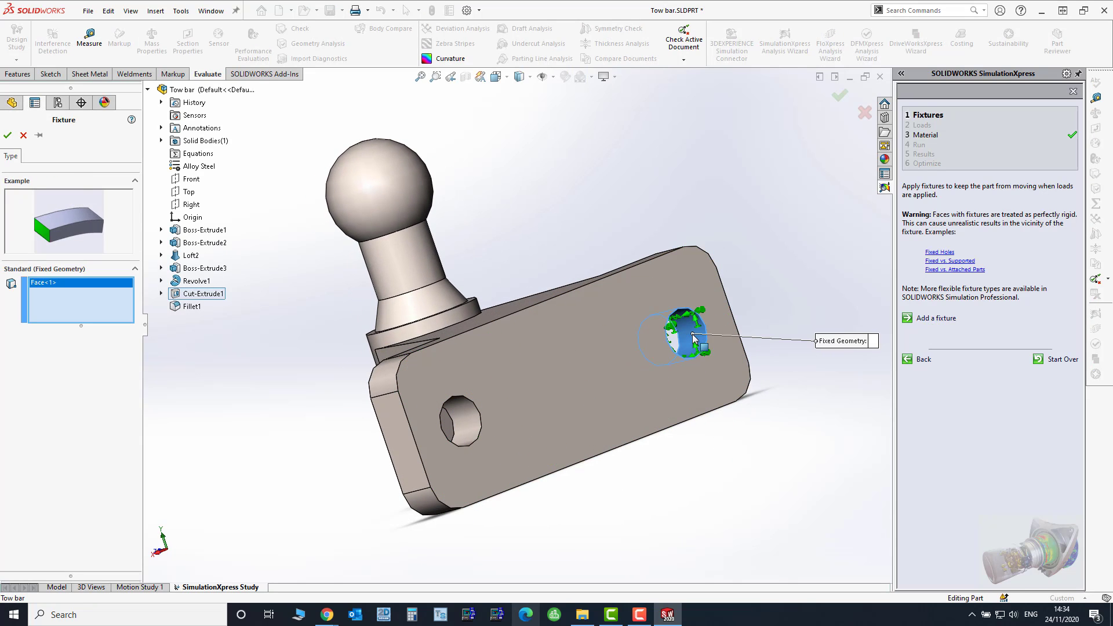
pyautogui.click(466, 423)
pyautogui.moveTo(328, 483); pyautogui.dragTo(356, 459, button='middle')
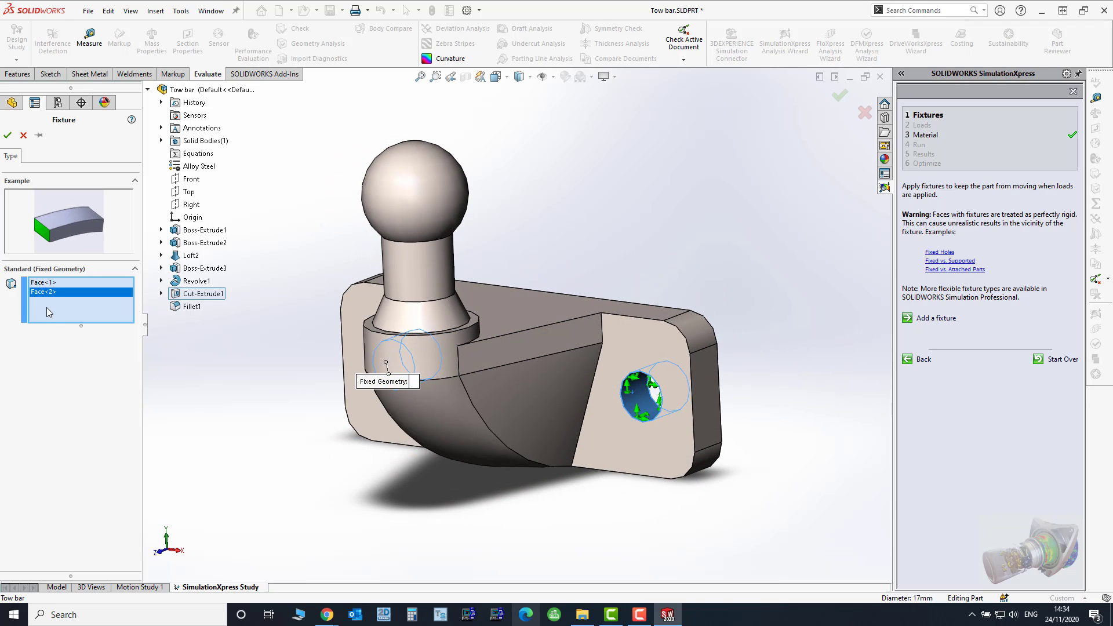
pyautogui.click(8, 135)
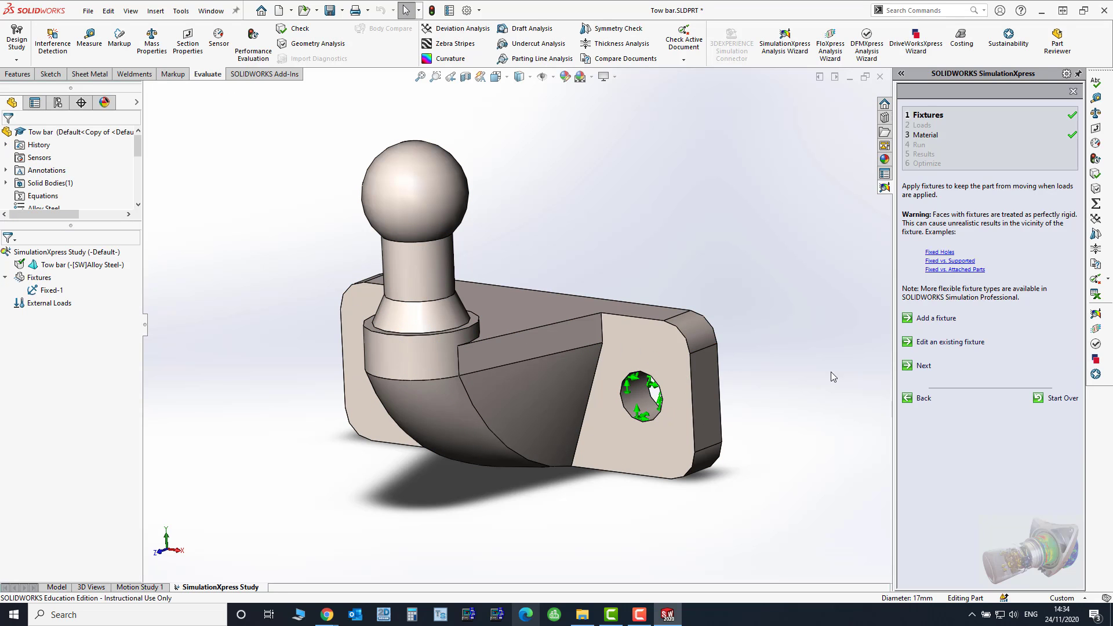
# Add a force load on the ball's spherical face, using the Top plane as its selected direction
pyautogui.click(908, 366)
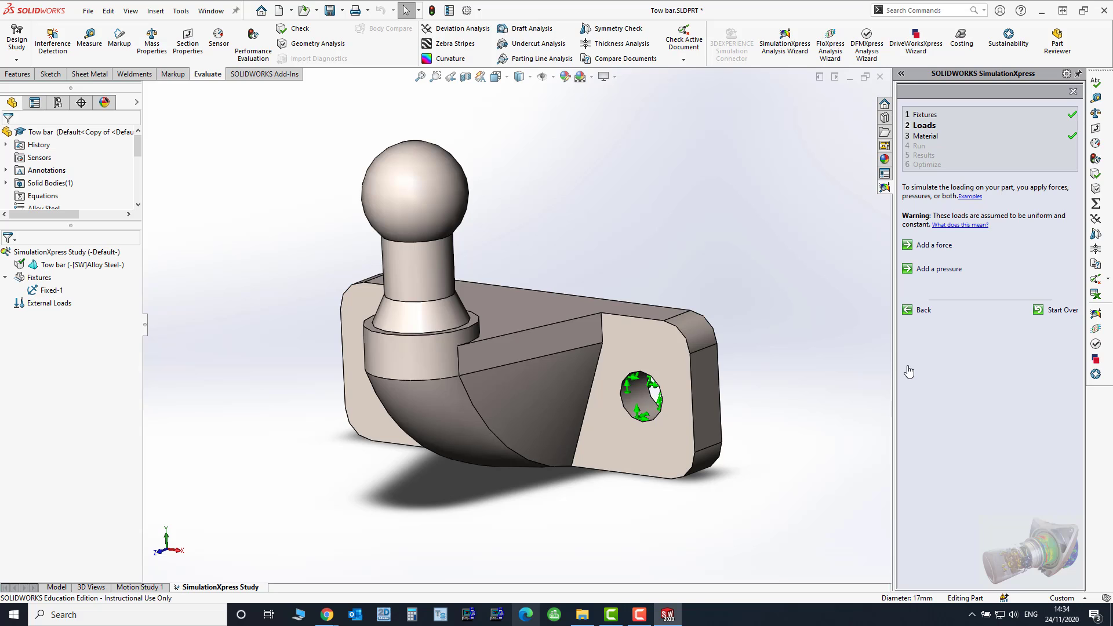
pyautogui.click(929, 248)
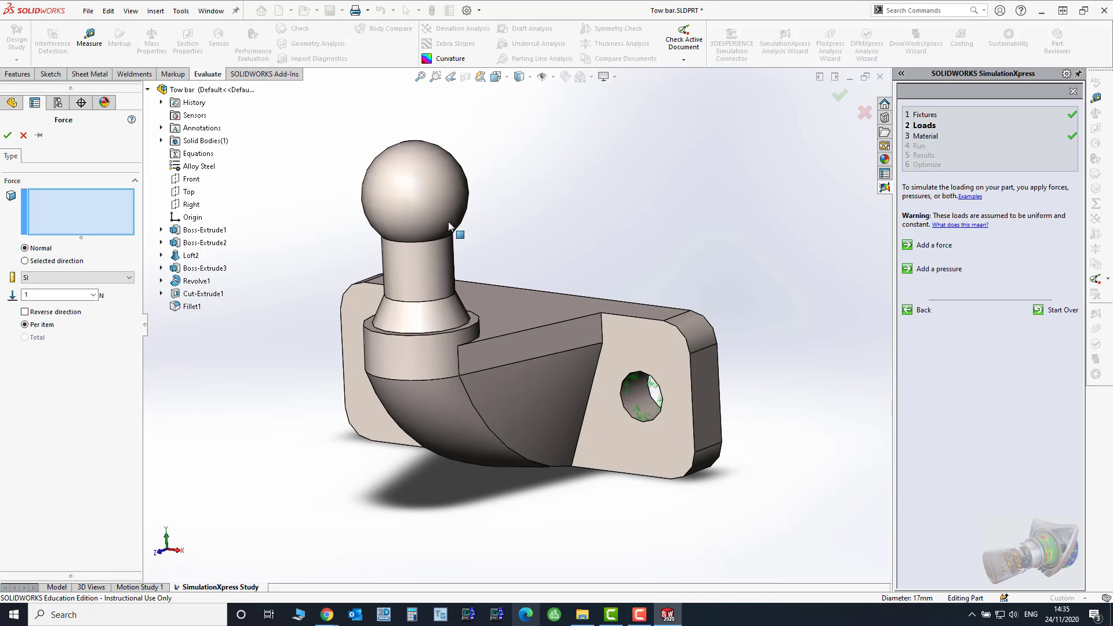
pyautogui.click(402, 209)
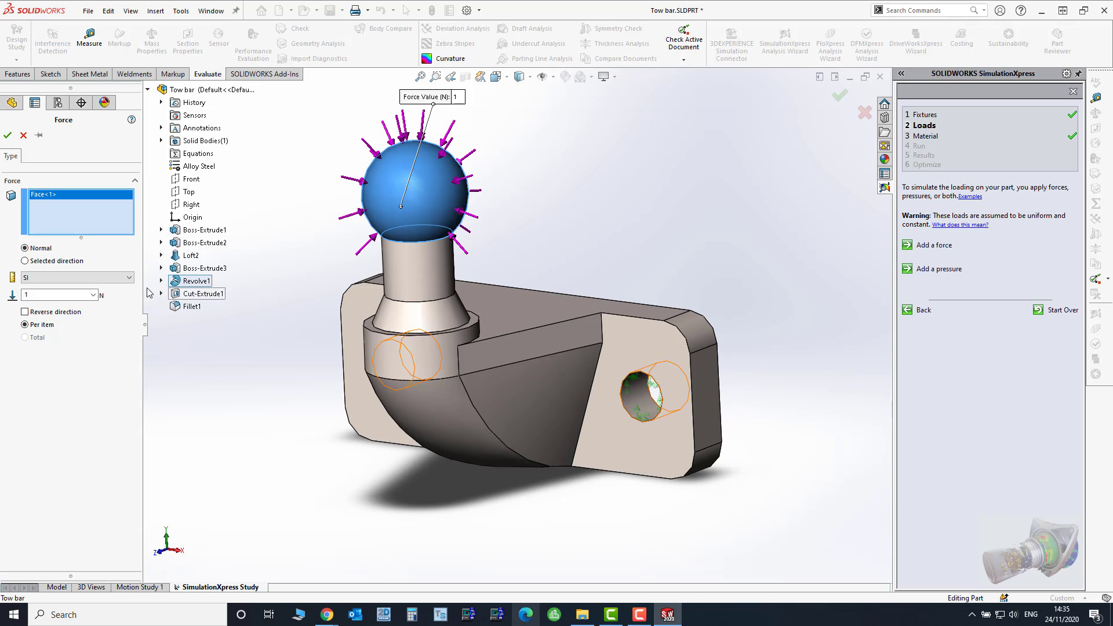
pyautogui.click(70, 262)
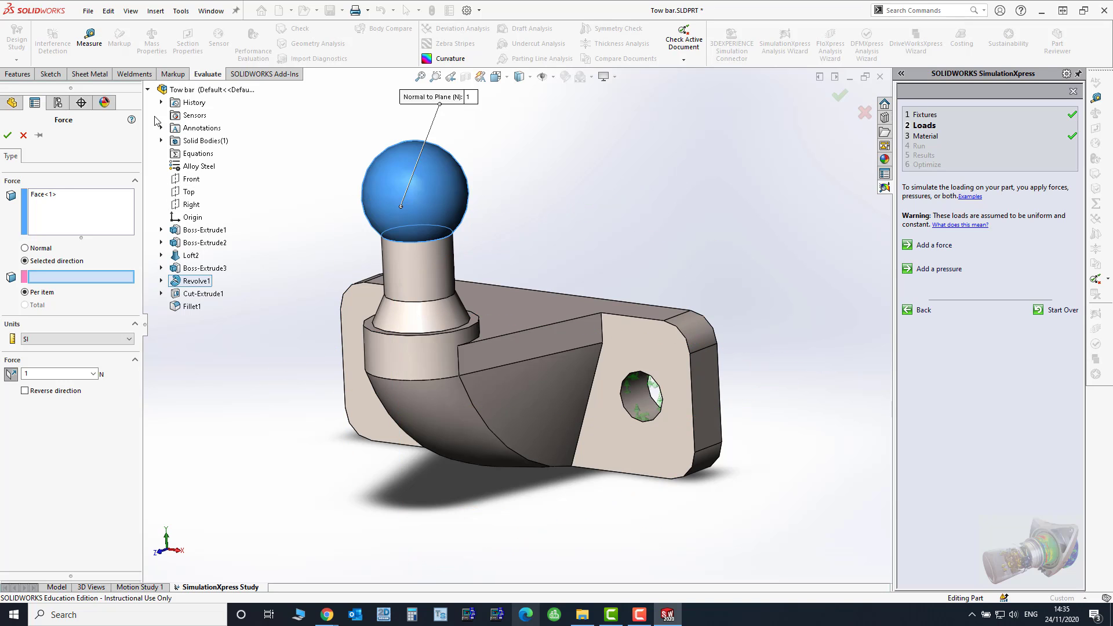
pyautogui.click(148, 90)
pyautogui.click(148, 89)
pyautogui.click(195, 205)
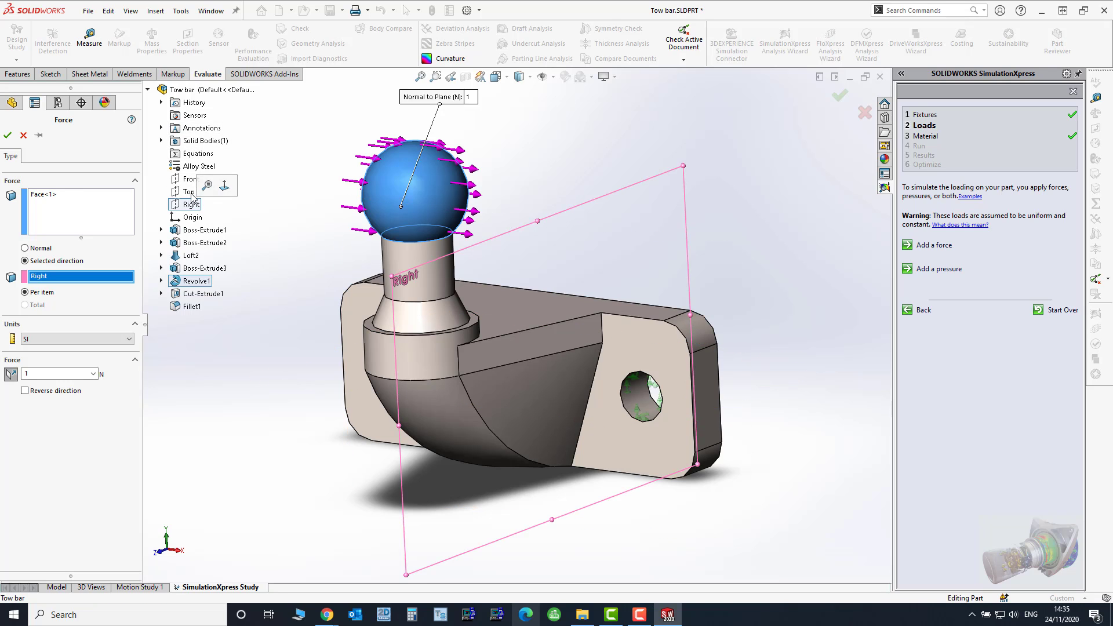
pyautogui.click(189, 192)
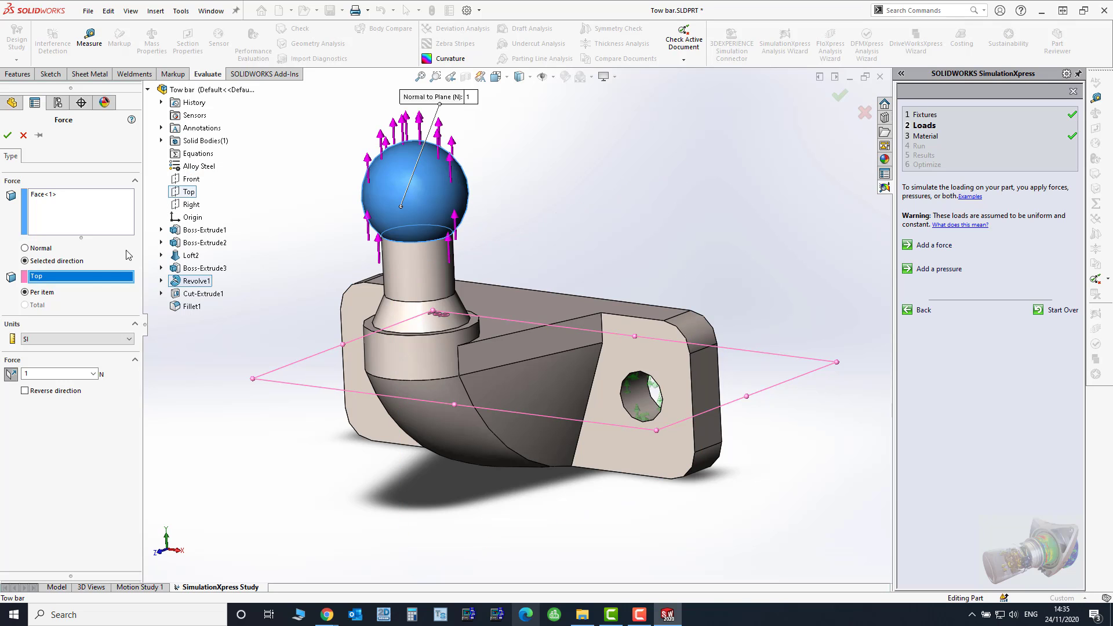
# Reverse the force direction so it acts downward on the ball, and set its value to 9800 N
pyautogui.click(25, 391)
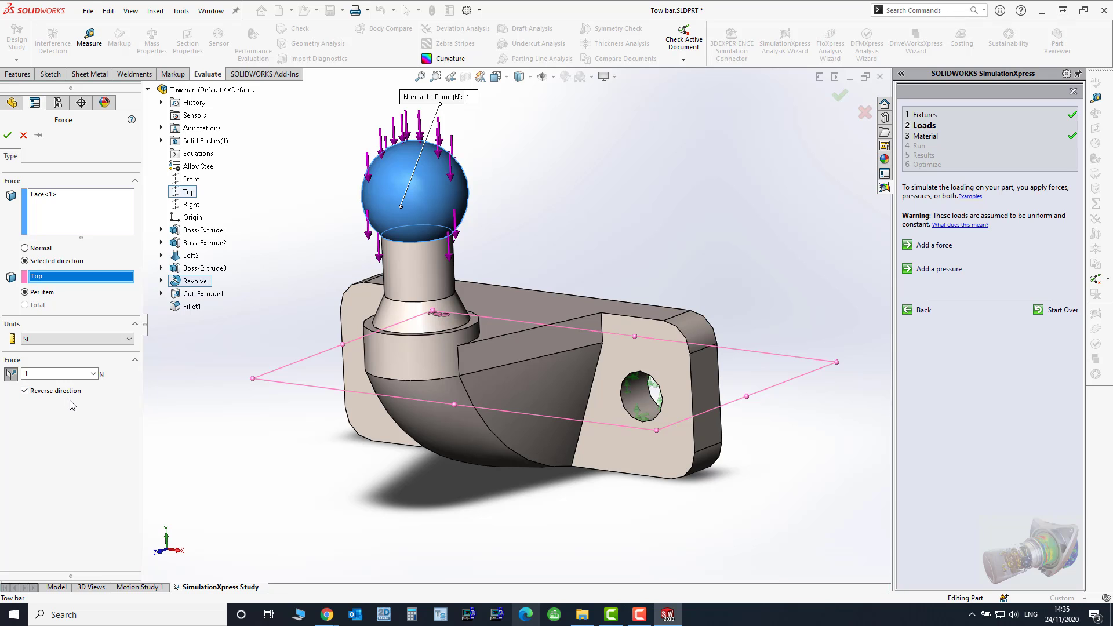
pyautogui.moveTo(40, 374); pyautogui.dragTo(16, 374)
pyautogui.click(7, 137)
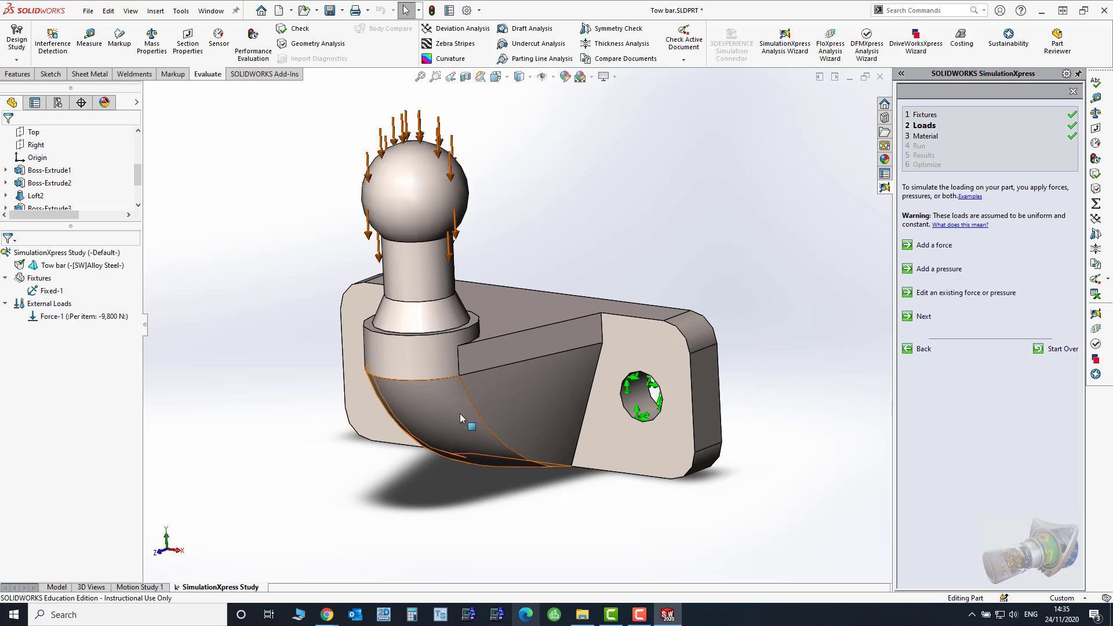
# Keep the assigned Alloy Steel material and run the simulation with the default settings
pyautogui.moveTo(728, 415); pyautogui.dragTo(745, 462, button='middle')
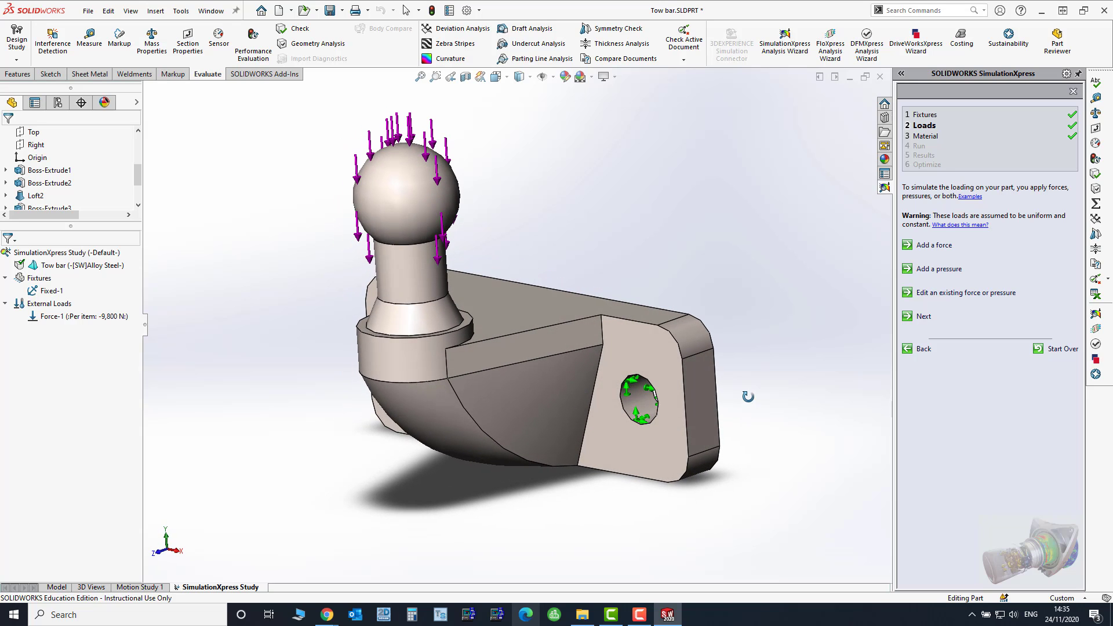
pyautogui.click(923, 317)
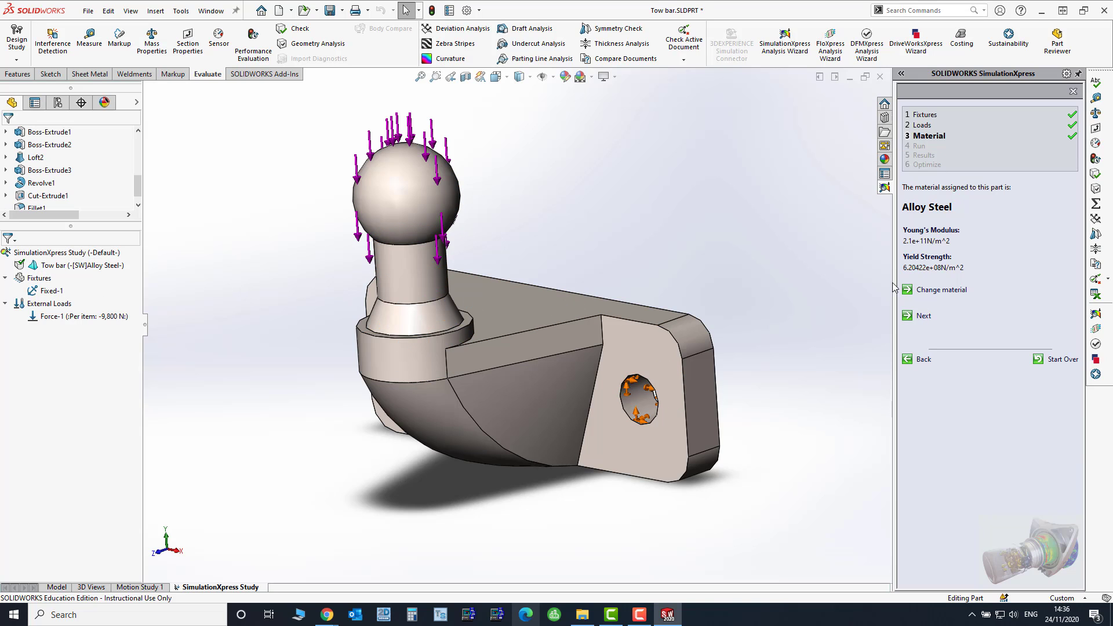
pyautogui.rightClick(32, 266)
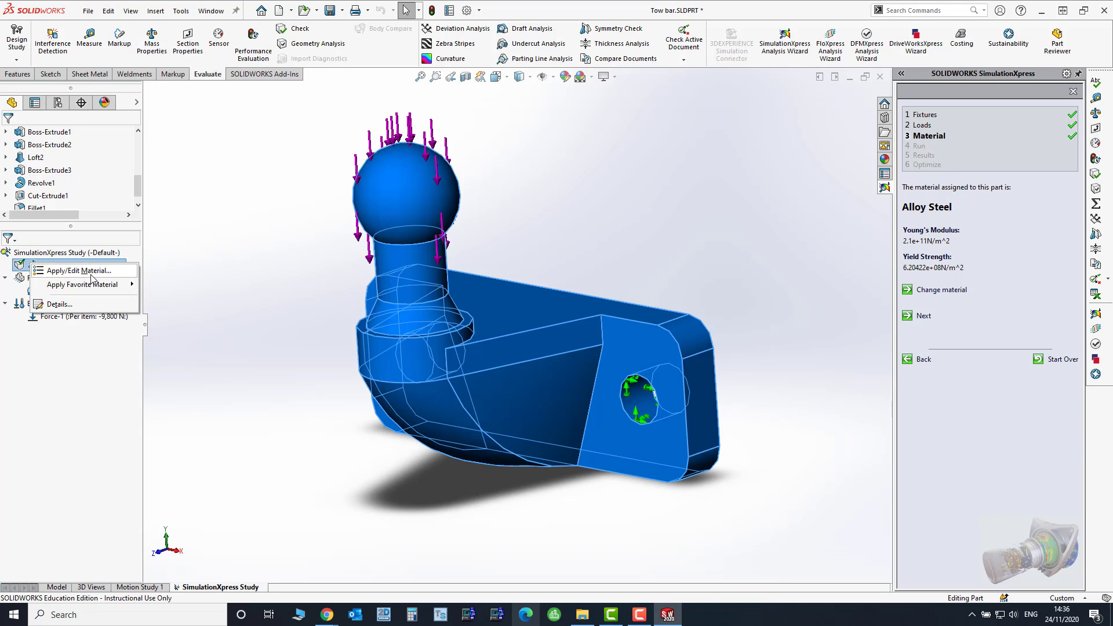
pyautogui.click(862, 277)
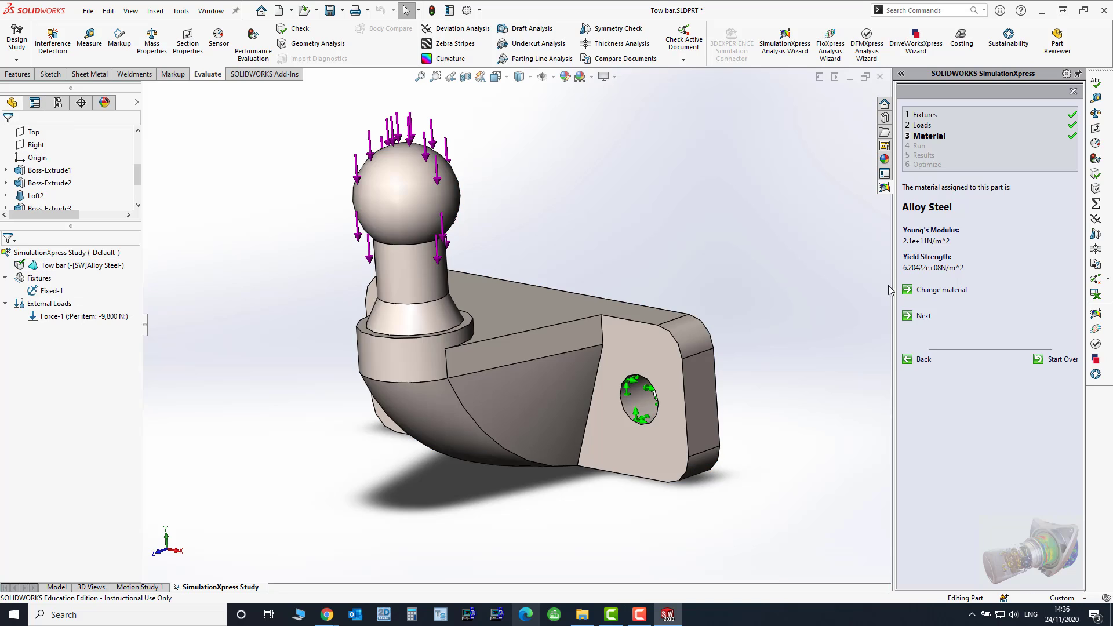
pyautogui.click(924, 318)
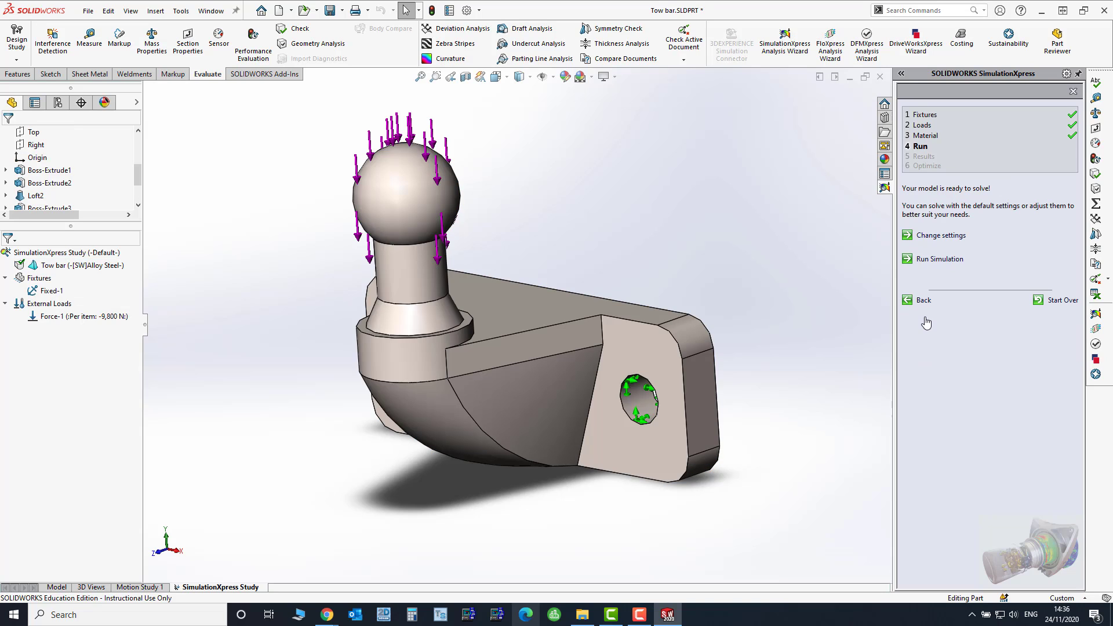
pyautogui.click(936, 261)
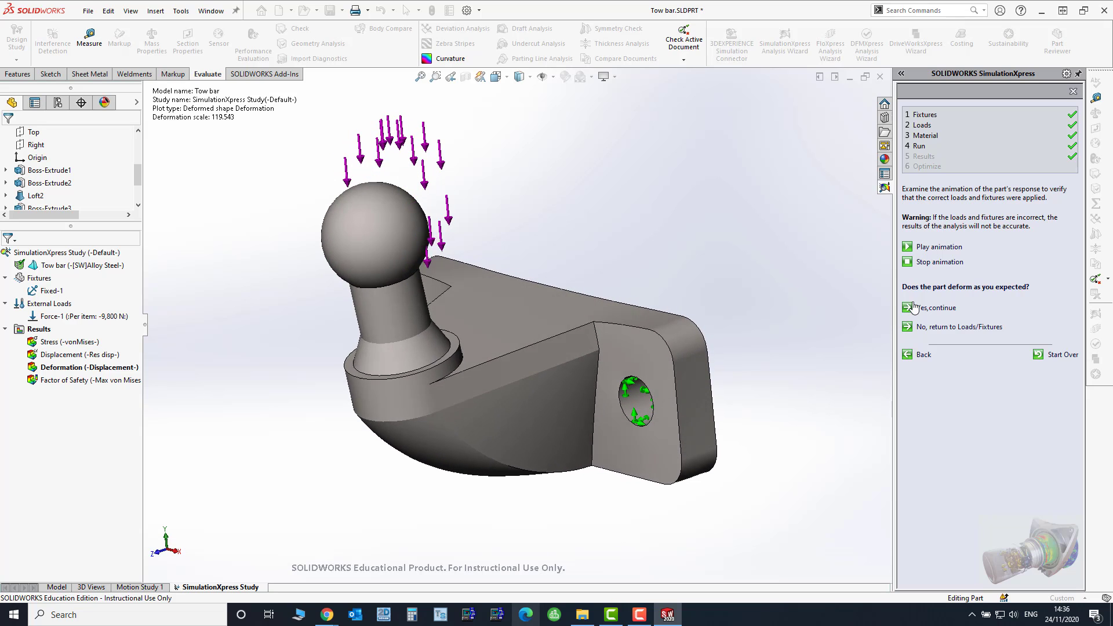
# Stop the deformation animation and accept the deformation as expected to continue to the results
pyautogui.click(940, 264)
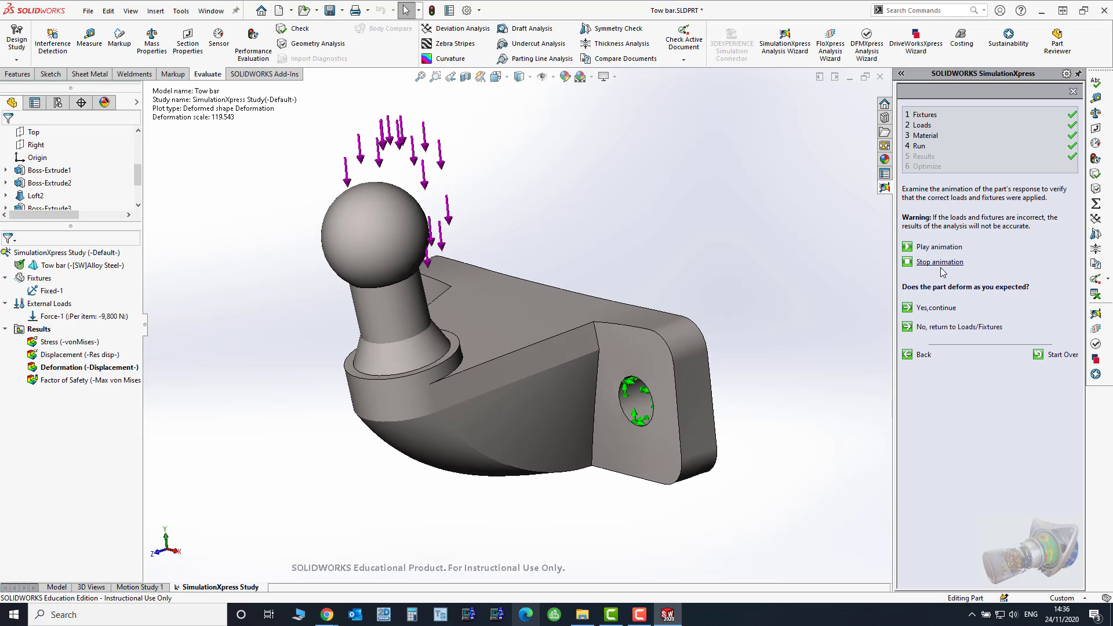
pyautogui.click(937, 308)
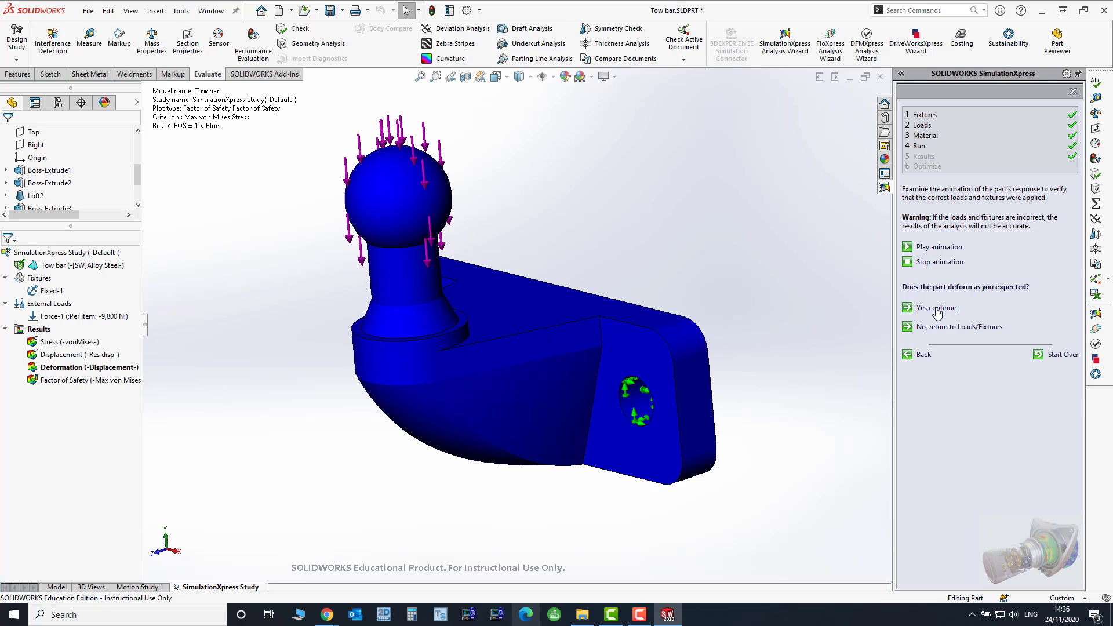
pyautogui.moveTo(858, 305)
pyautogui.mouseDown(button='middle')
pyautogui.moveTo(793, 308)
pyautogui.moveTo(861, 302)
pyautogui.mouseUp(button='middle')
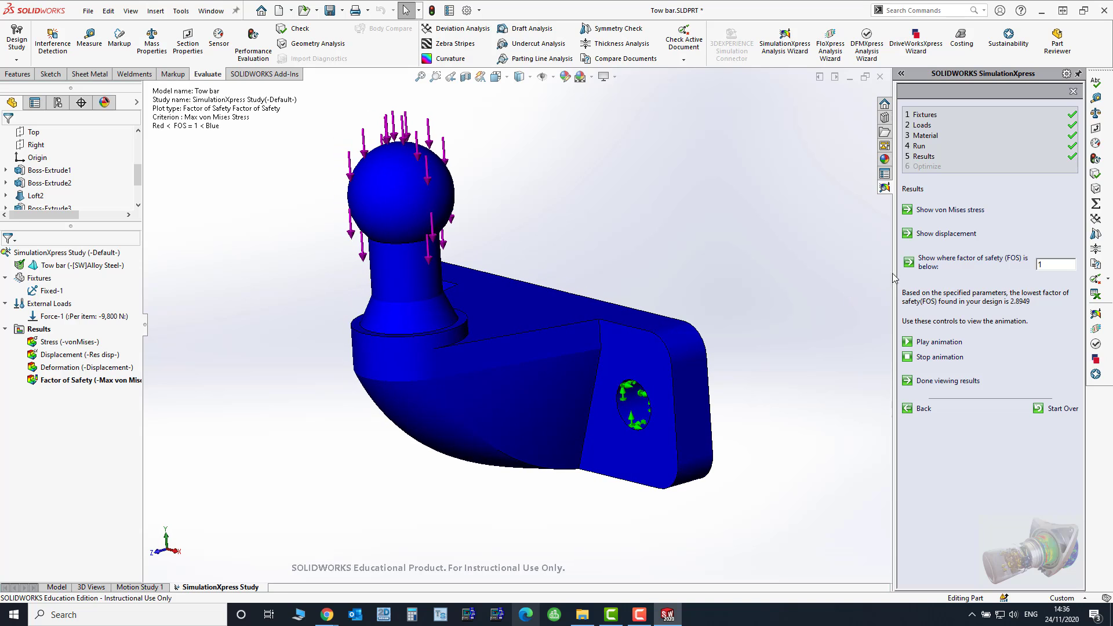
# Examine the von Mises stress, displacement and factor of safety below 1 plots, and finish viewing the results
pyautogui.click(949, 212)
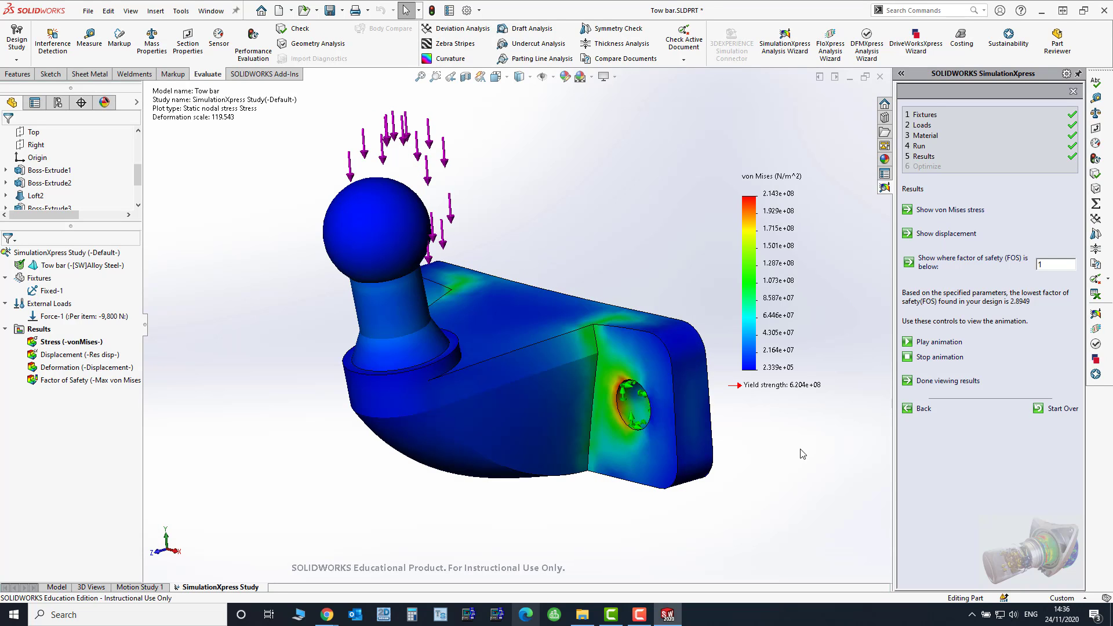
pyautogui.moveTo(792, 468)
pyautogui.mouseDown(button='middle')
pyautogui.moveTo(837, 463)
pyautogui.moveTo(808, 451)
pyautogui.moveTo(776, 458)
pyautogui.mouseUp(button='middle')
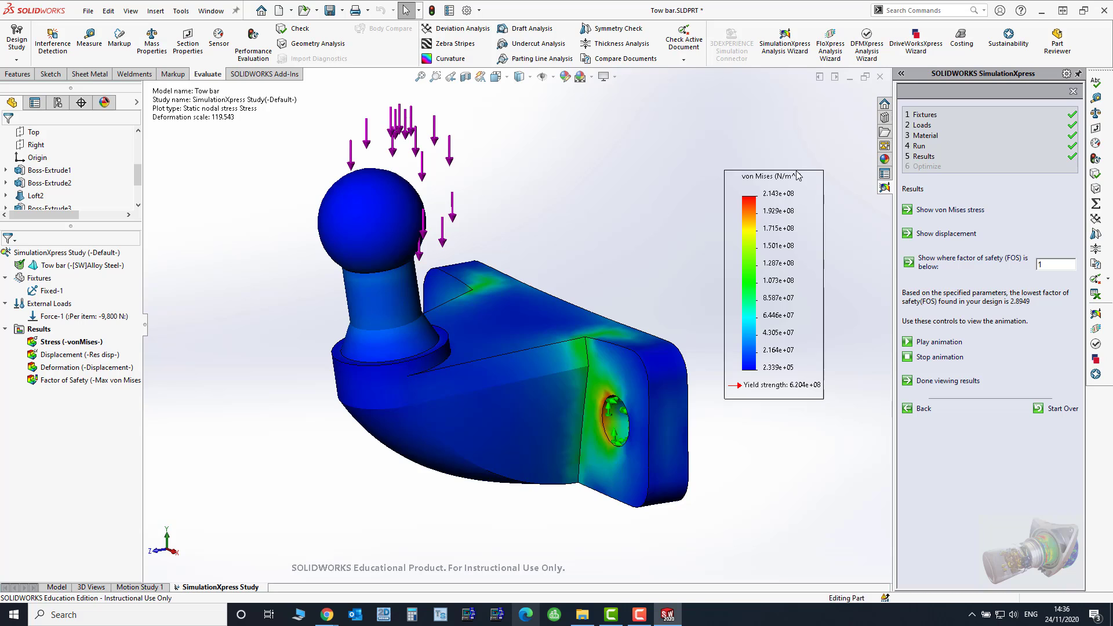
pyautogui.click(931, 234)
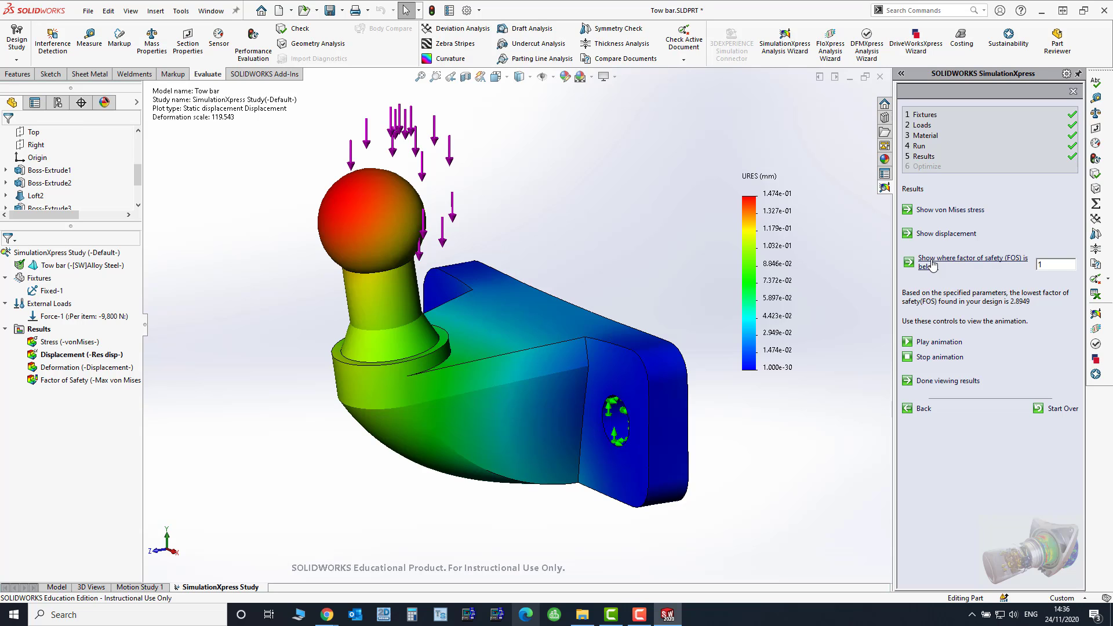
pyautogui.click(931, 265)
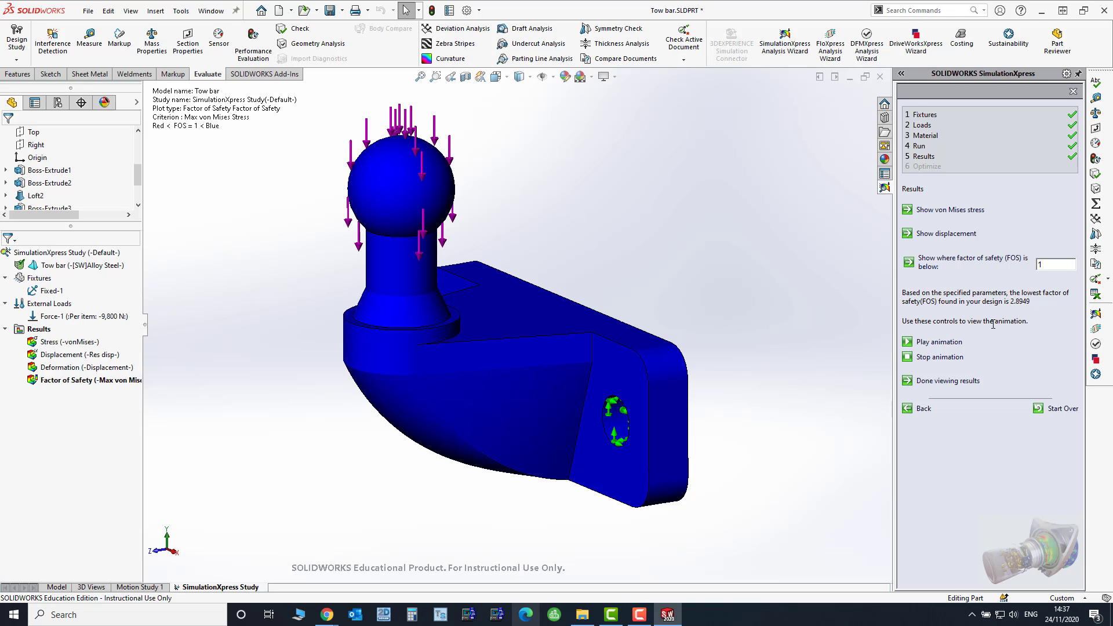
pyautogui.click(942, 382)
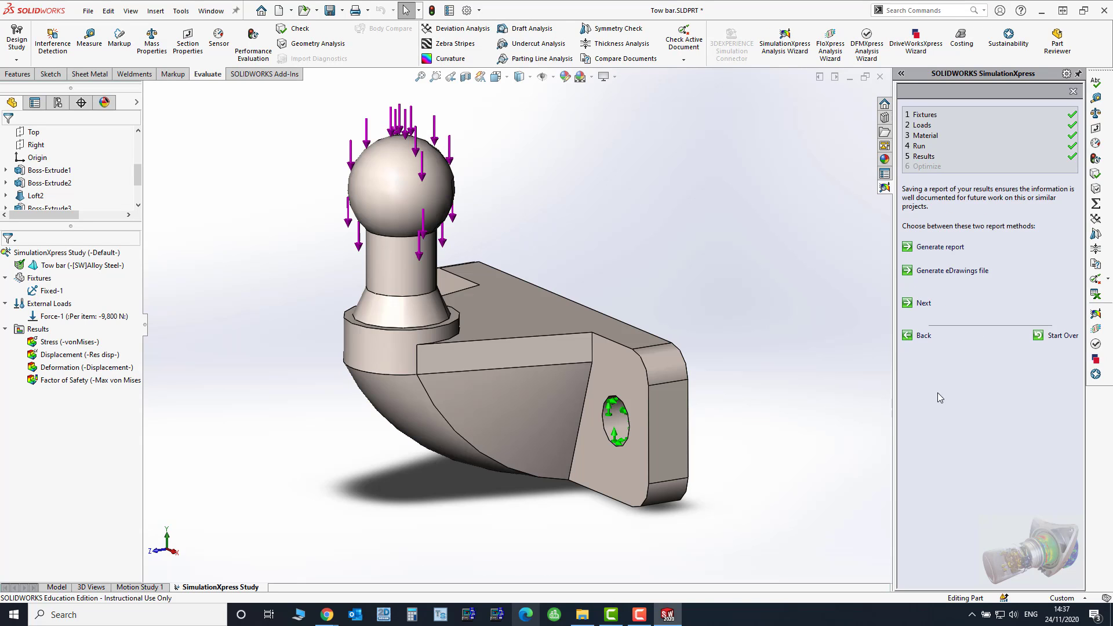